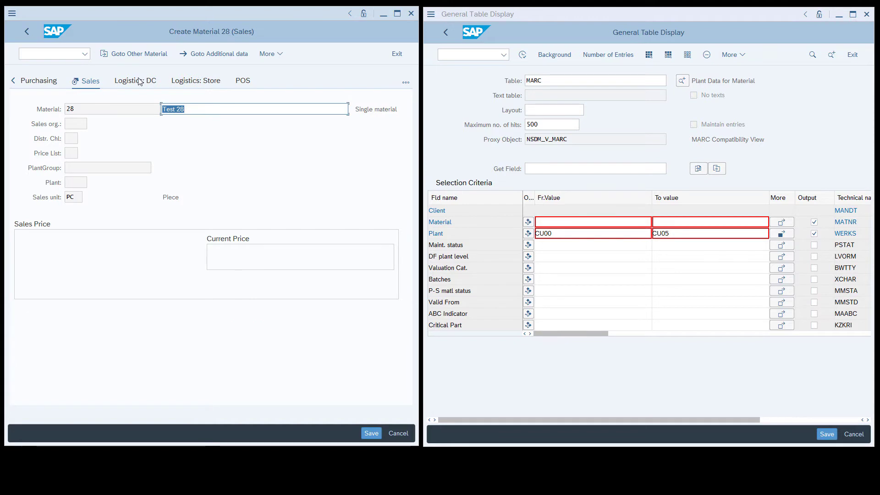
Review material 28's DC logistics, store logistics and POS texts, then save it.
left_click(149, 82)
left_click(162, 83)
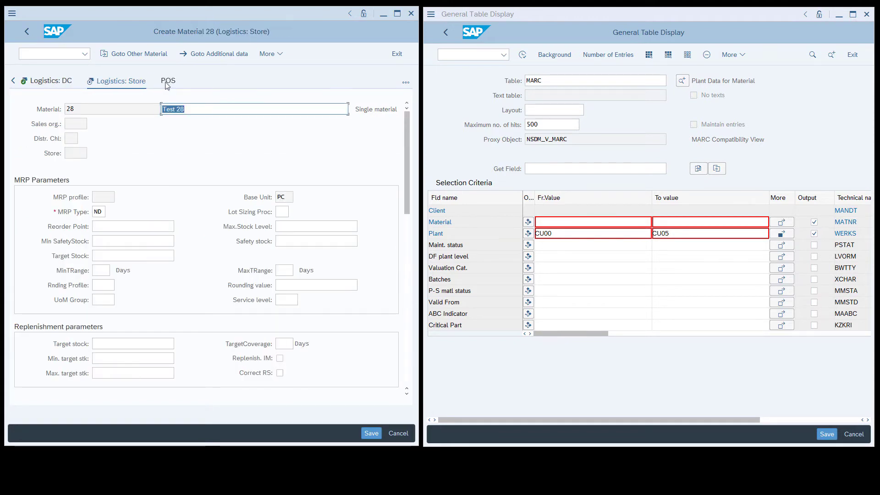
left_click(170, 83)
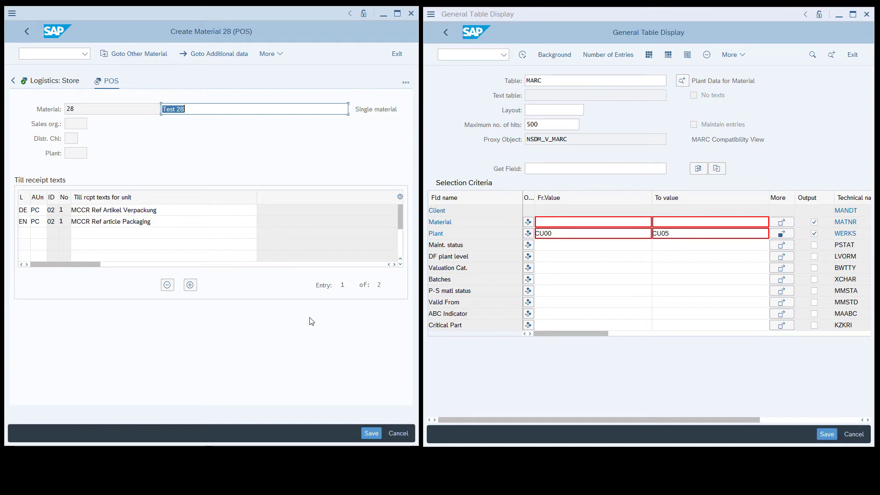
left_click(372, 433)
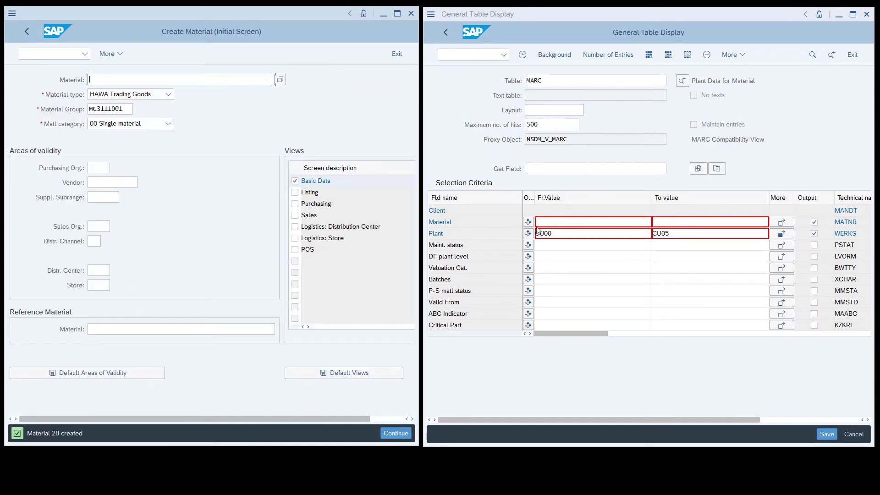
Run the MARC table display for material 28.
left_click(549, 221)
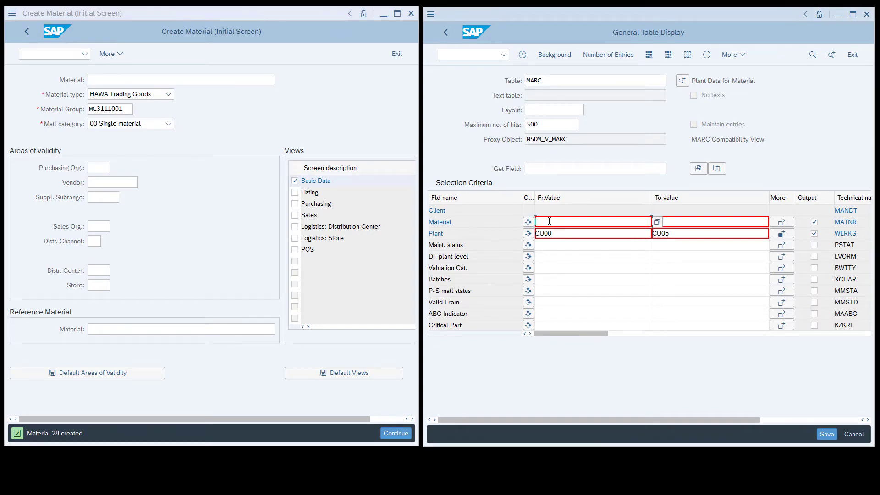
type("28")
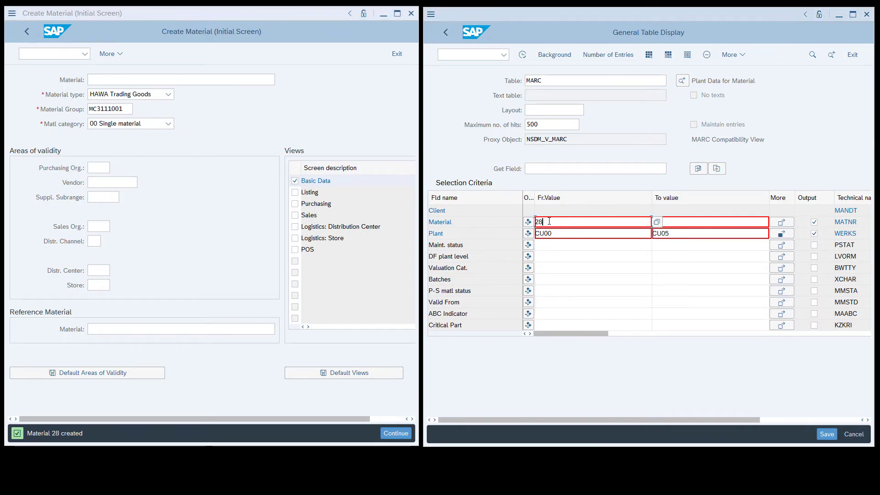
left_click(523, 55)
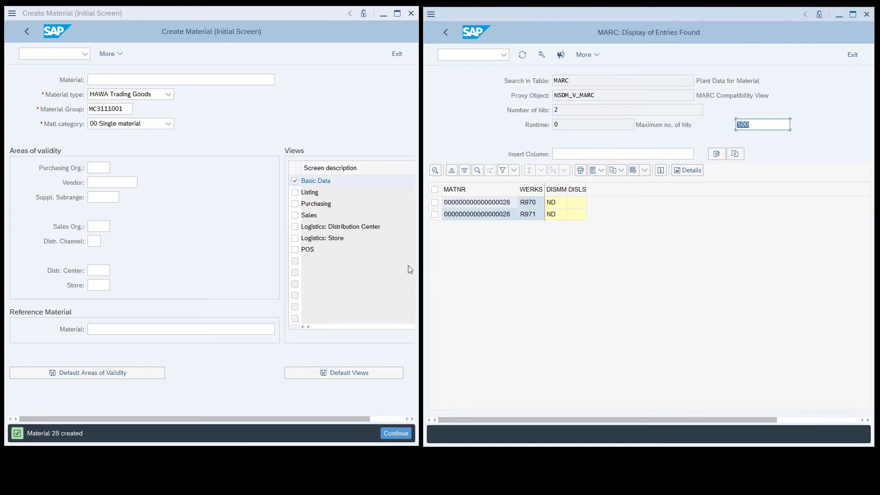
Check reference plants R970 and R971 in the WSS1 general control settings.
left_click(27, 32)
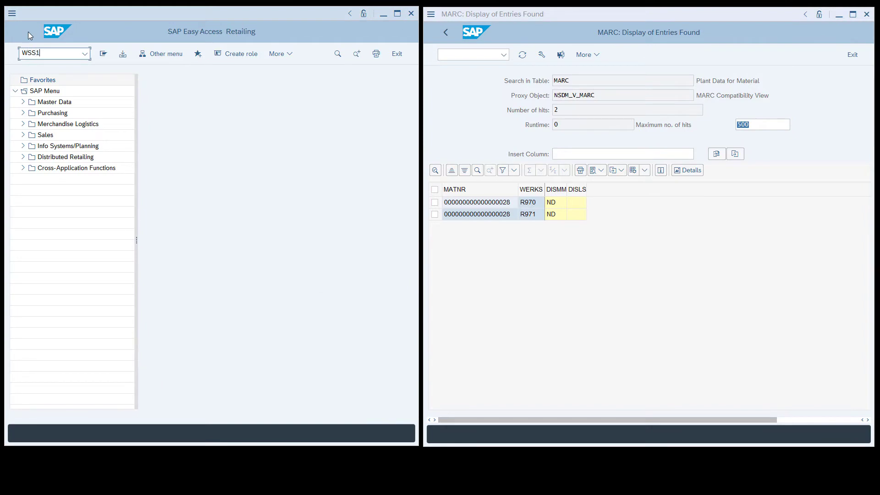
type("WSS1")
key("Return")
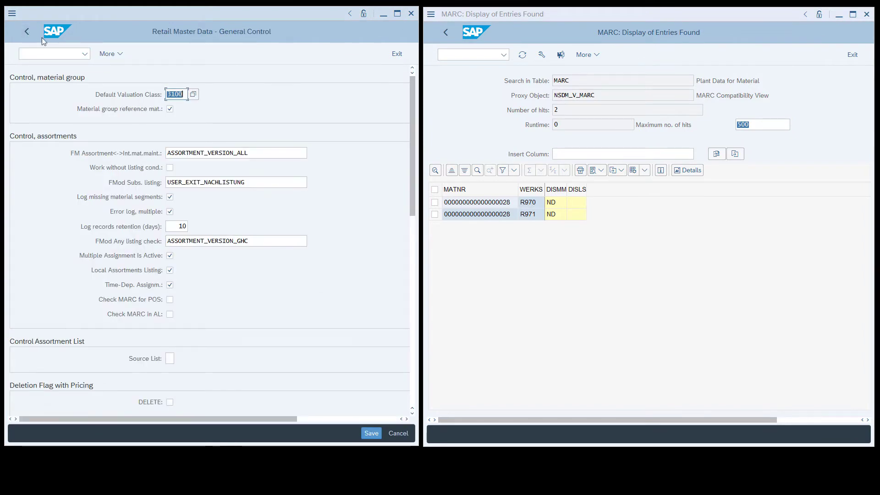
left_click_drag(413, 196, 411, 314)
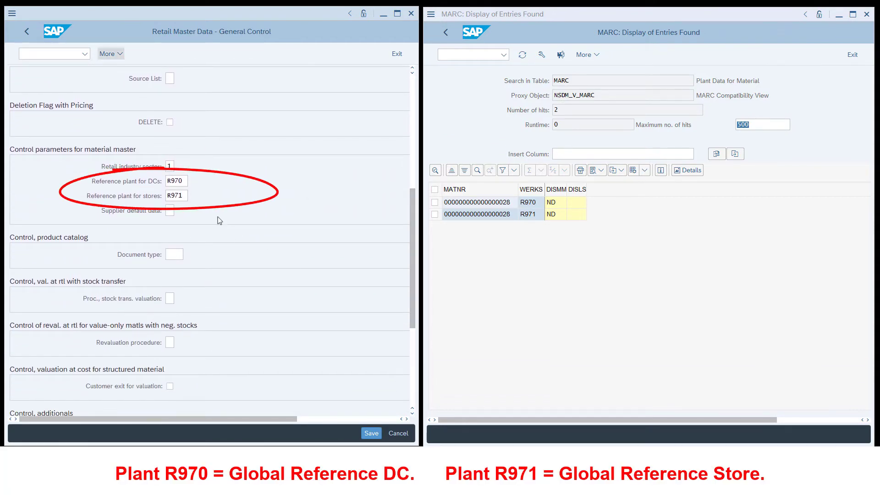
Start the MM43 change-material transaction for material 28.
left_click(27, 32)
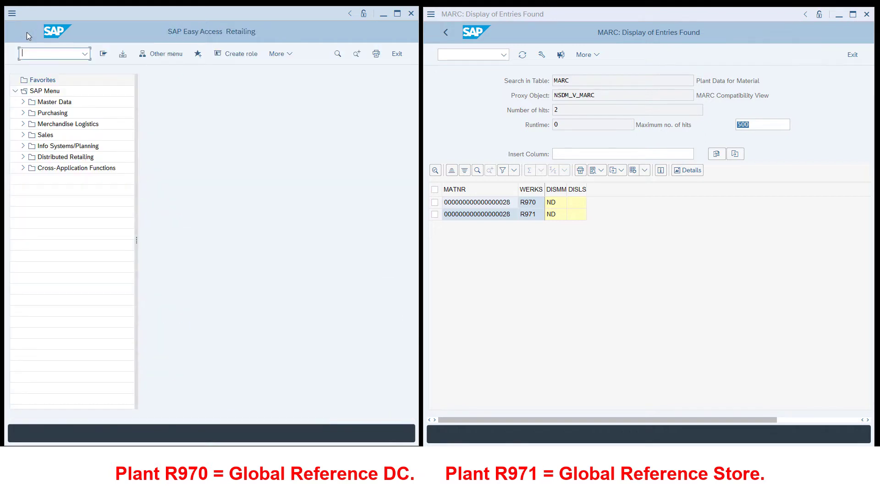
type("mm43")
key("Return")
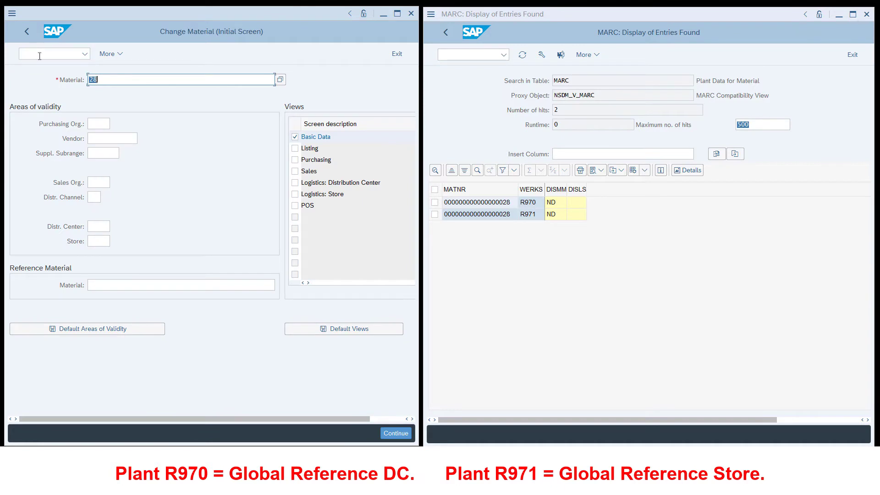
Open material 28 and set the DC lot sizing procedure to EX.
left_click(121, 80)
key("Return")
left_click(208, 83)
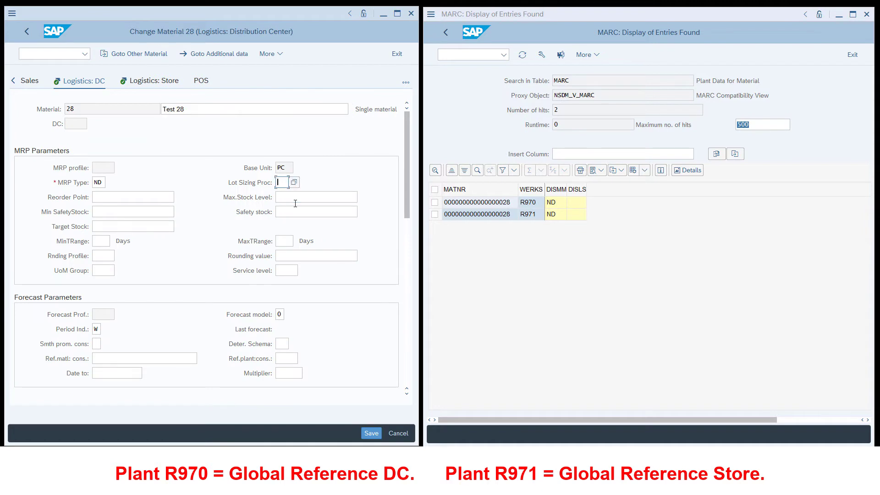
type("E")
left_click(296, 197)
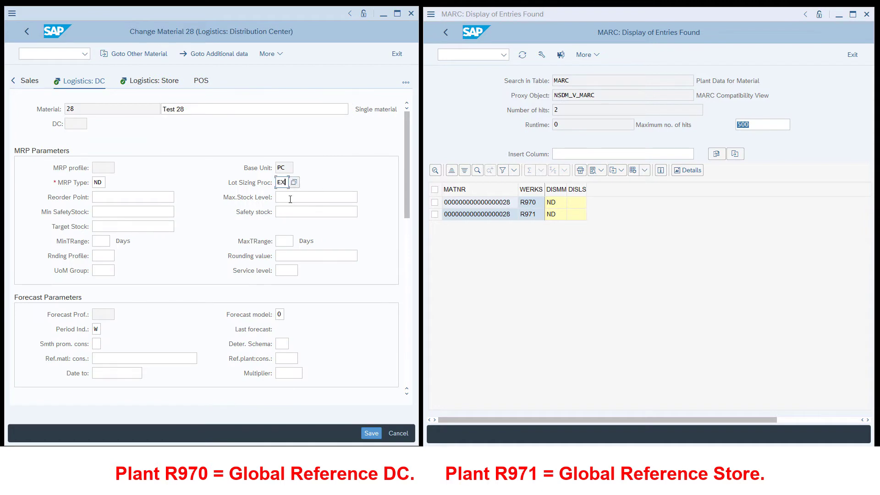
Set store lot sizing procedure H1 and maximum stock level 100.
left_click(154, 86)
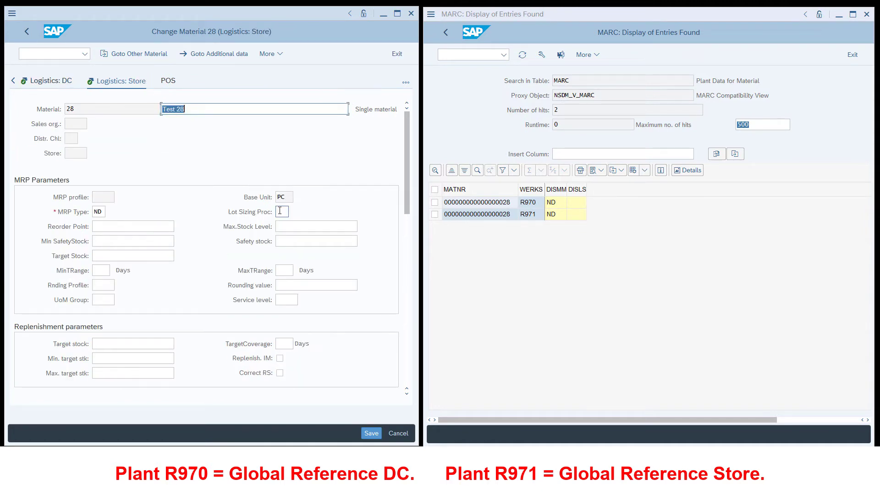
left_click(281, 211)
left_click(293, 211)
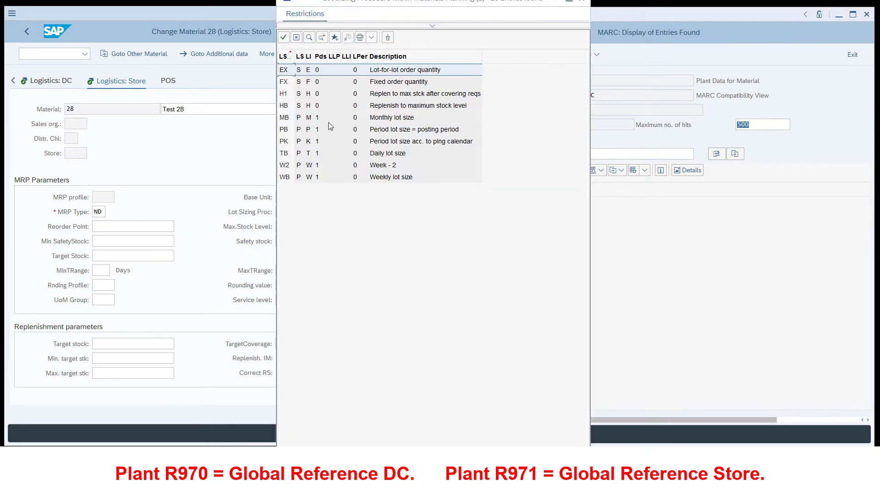
double_click(282, 95)
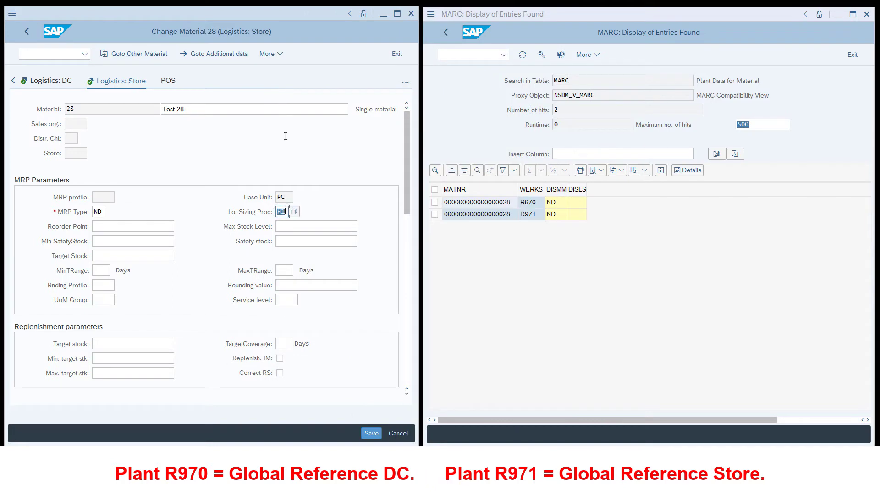
left_click(299, 228)
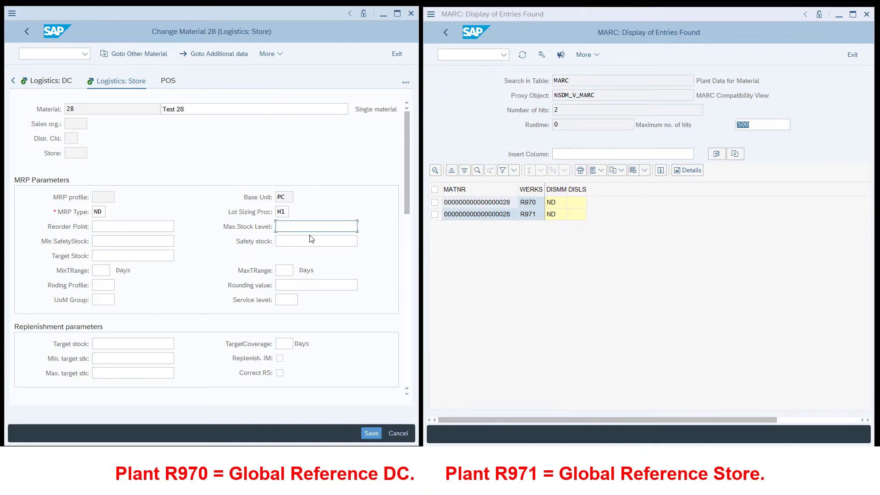
type("!")
key("BackSpace")
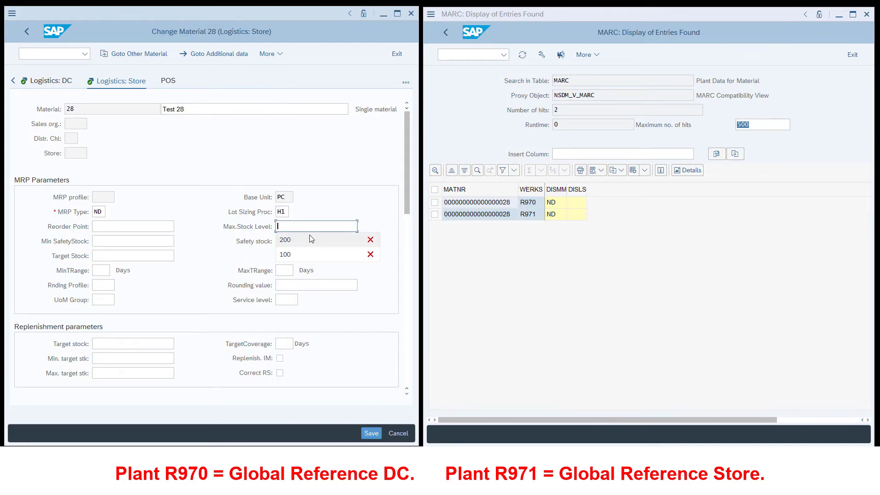
type("100")
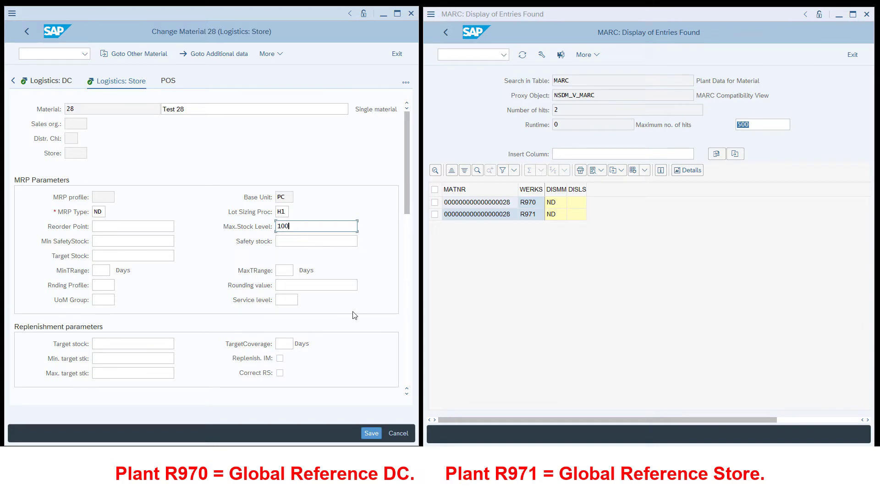
Set the store planned delivery time to 7 days and save material 28.
scroll(355, 314, "down", 3)
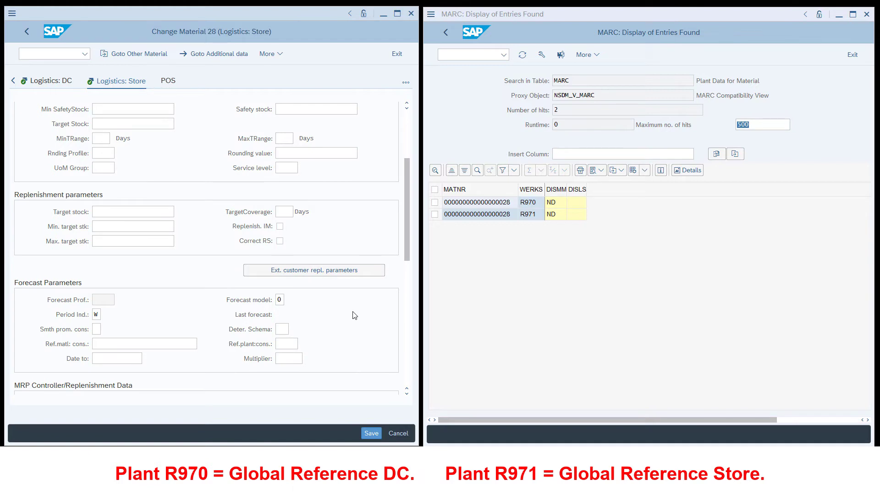
scroll(354, 315, "down", 4)
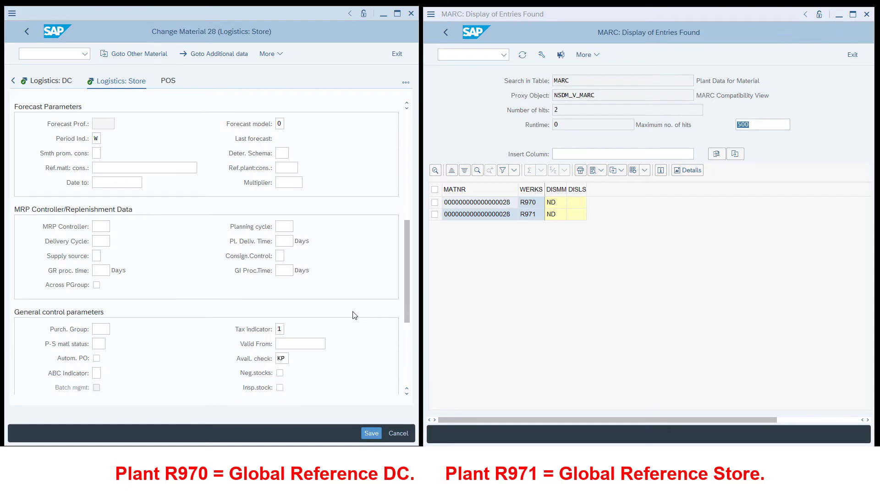
key("Tab")
type("7")
scroll(334, 256, "up", 5)
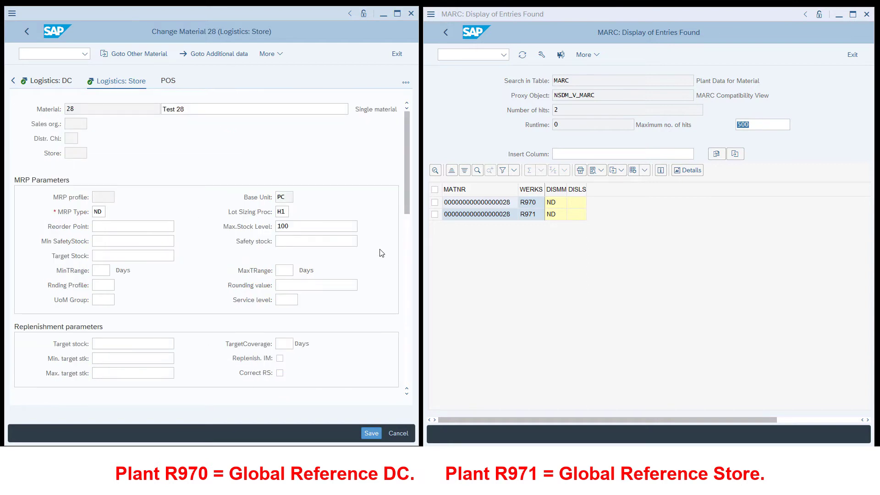
left_click(367, 433)
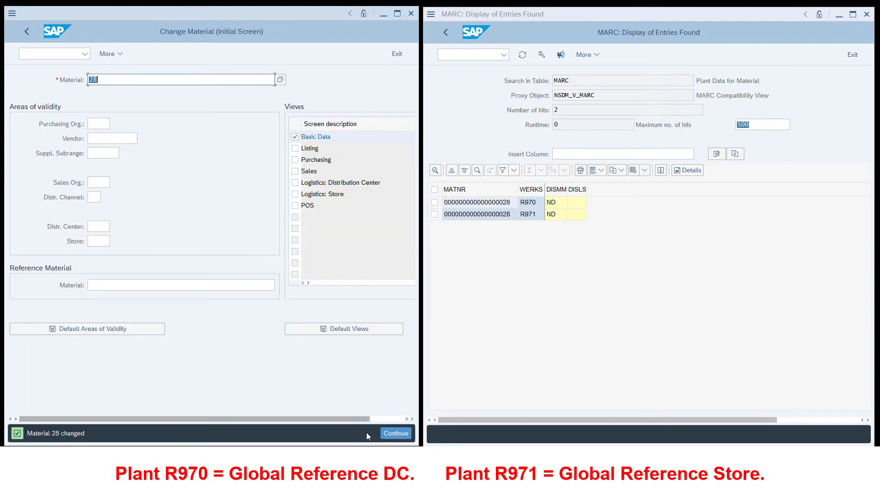
Refresh the MARC results and reopen material 28 for changing.
left_click(523, 56)
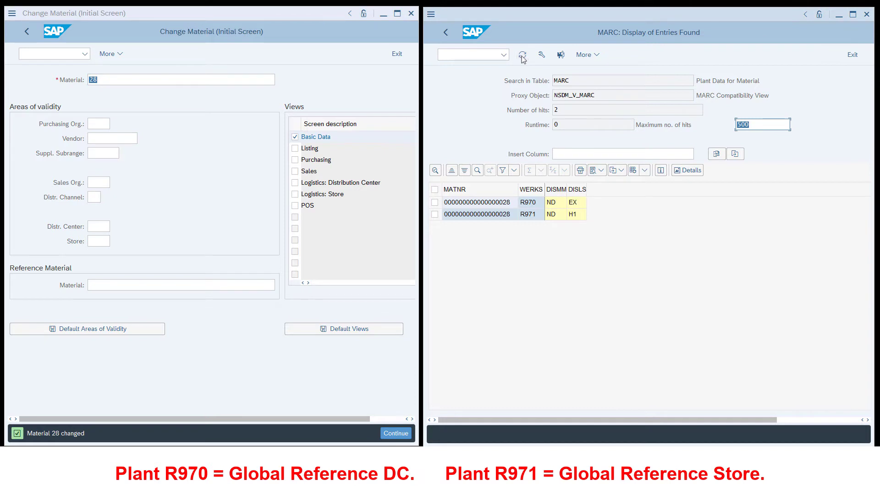
left_click(124, 79)
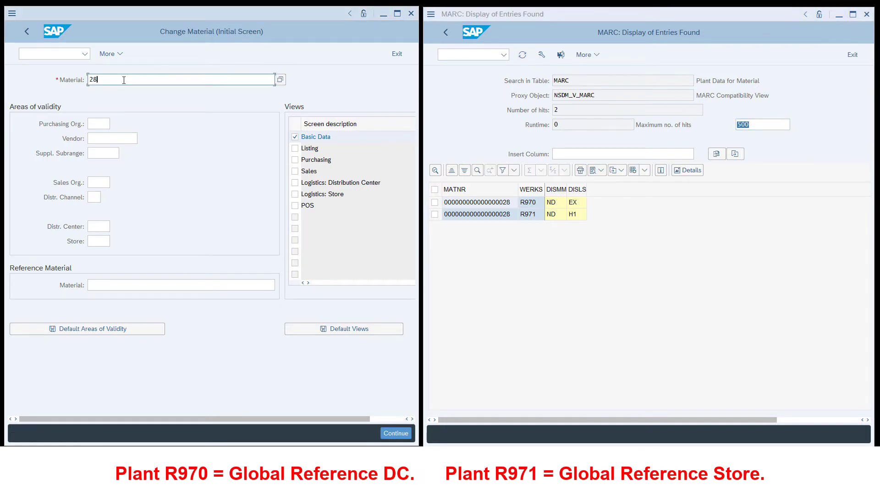
left_click(394, 433)
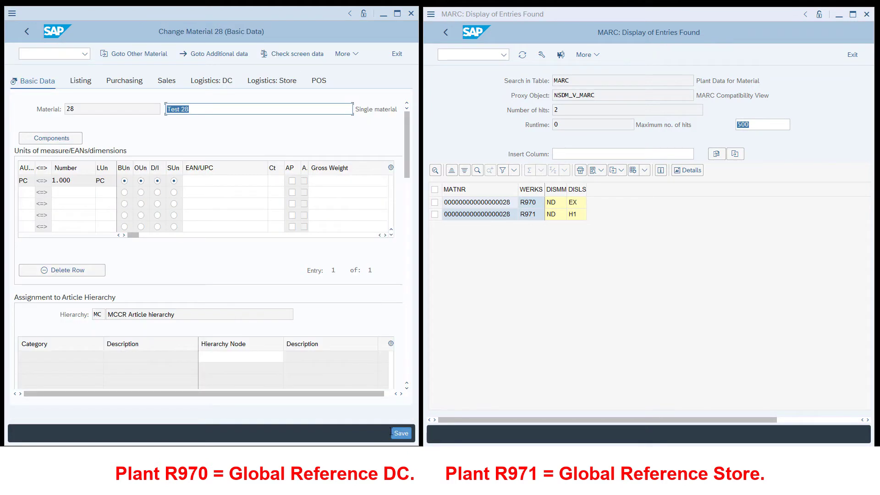
Tick New listing check, execute the listing for article 28, save, and refresh MARC.
left_click(81, 82)
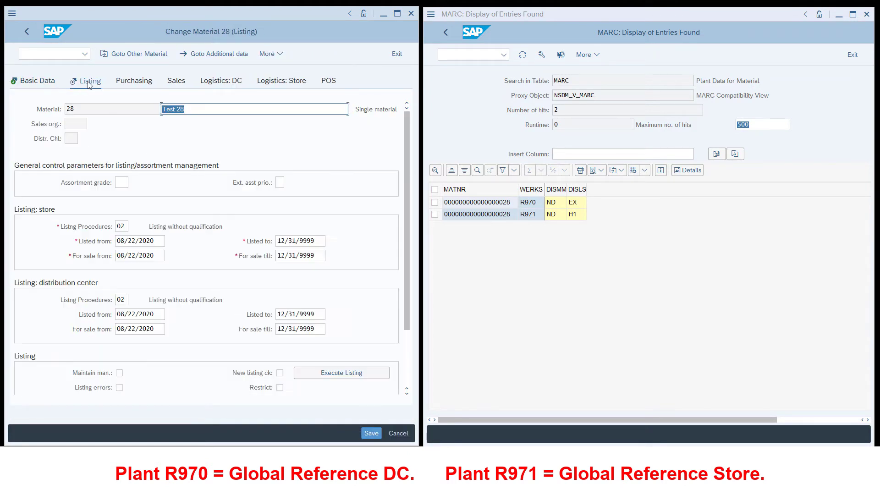
left_click(280, 373)
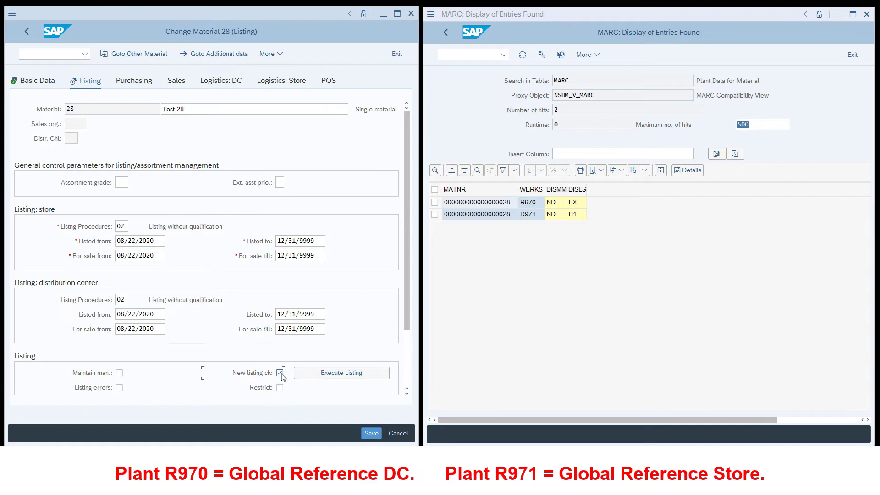
left_click(337, 373)
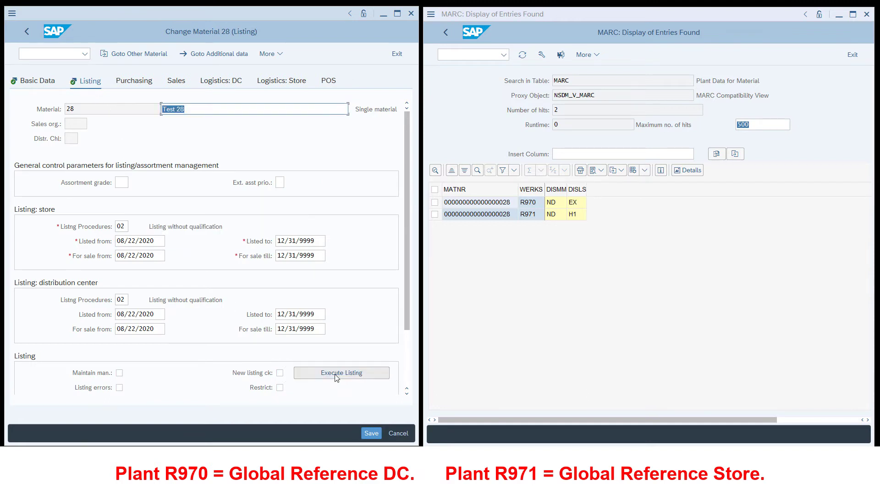
left_click(372, 433)
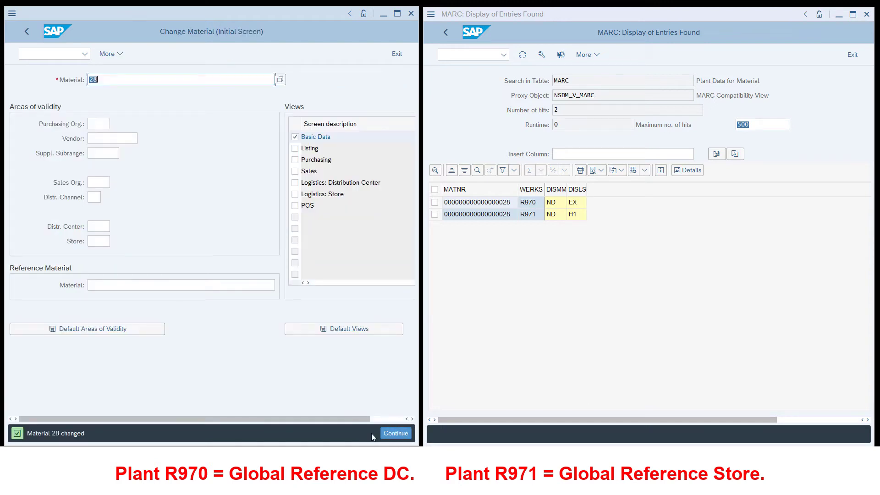
left_click(523, 55)
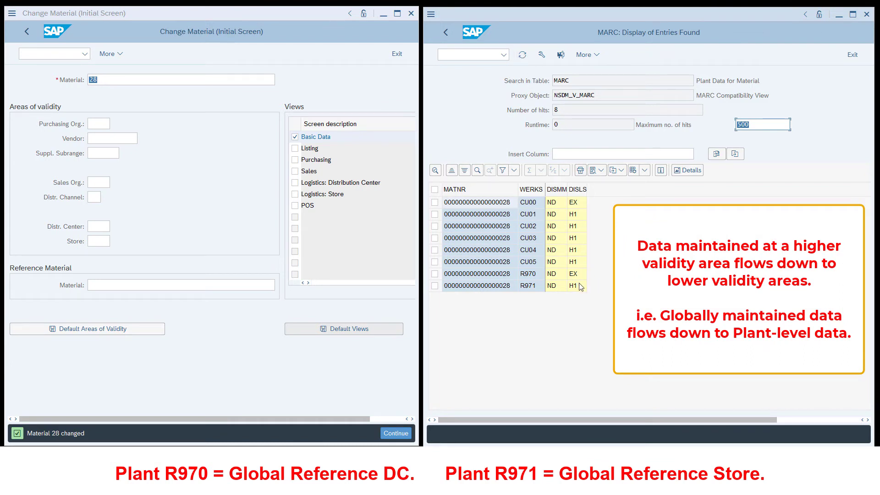
Reopen material 28 (Test 28) for changing on its basic data screen.
left_click(105, 79)
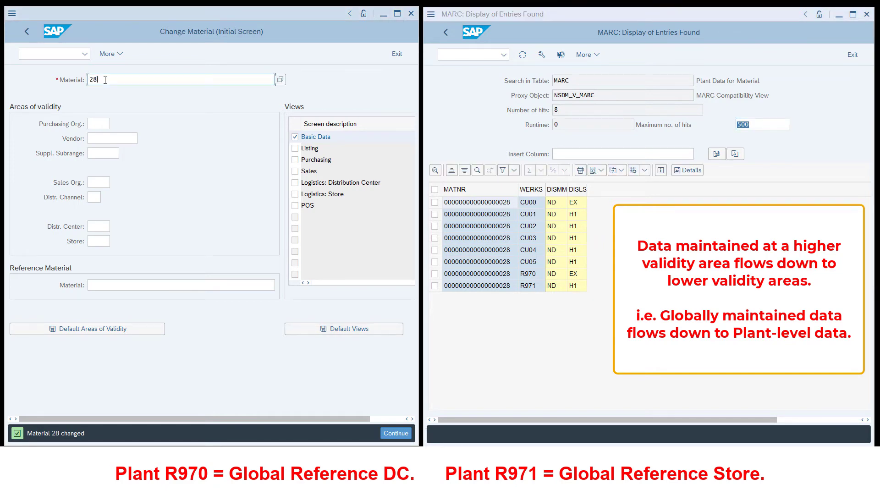
key("Return")
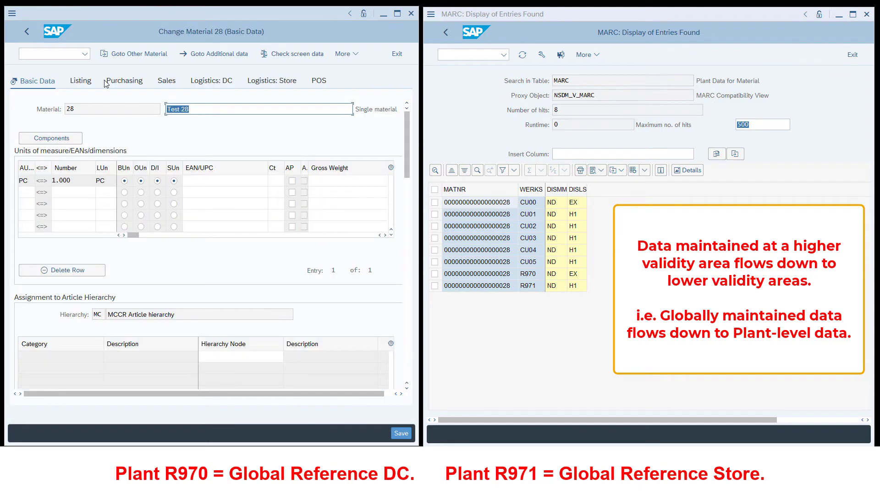
Clear the store max stock level 100, change lot sizing H1 to EX, save, and refresh MARC.
left_click(276, 85)
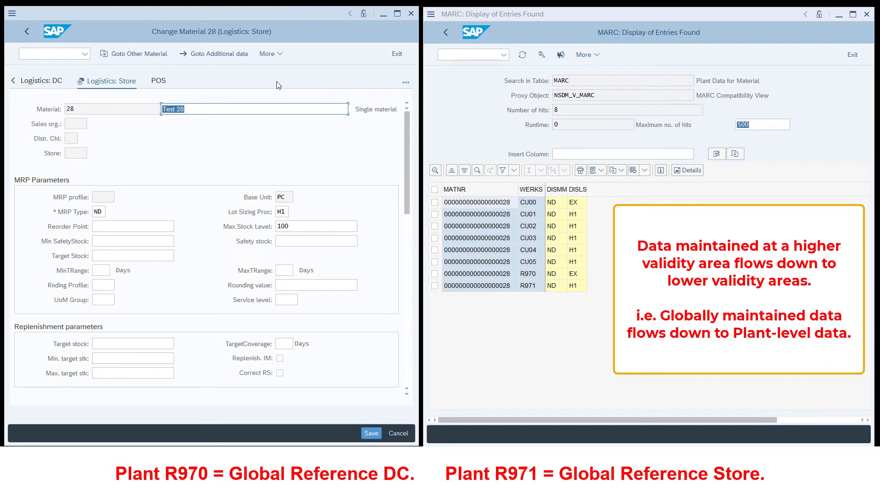
left_click(311, 226)
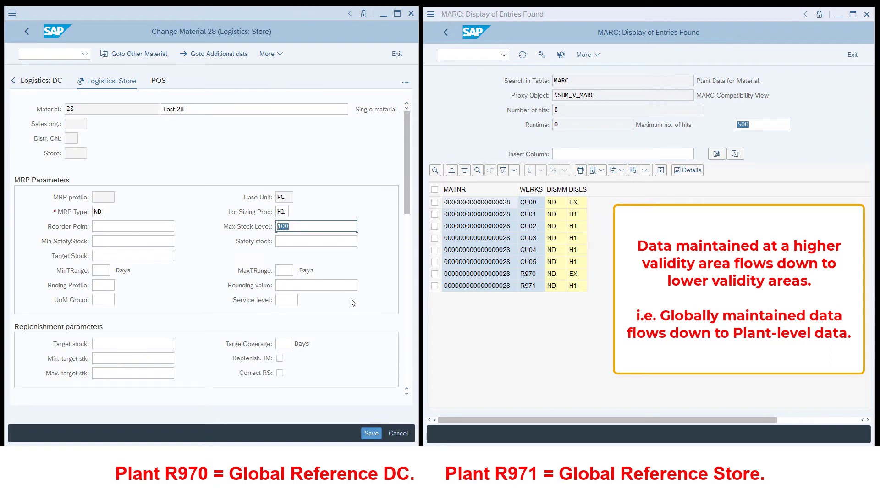
key("BackSpace")
left_click(287, 211)
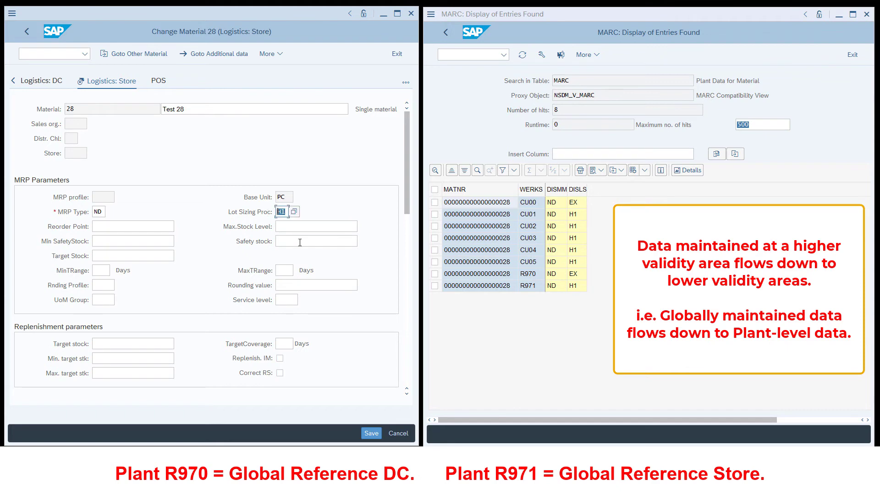
type("EX")
left_click(370, 433)
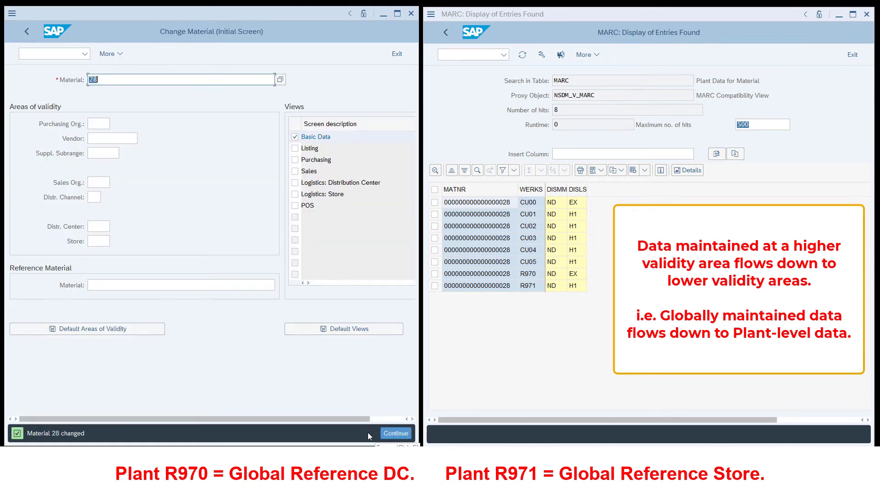
left_click(523, 56)
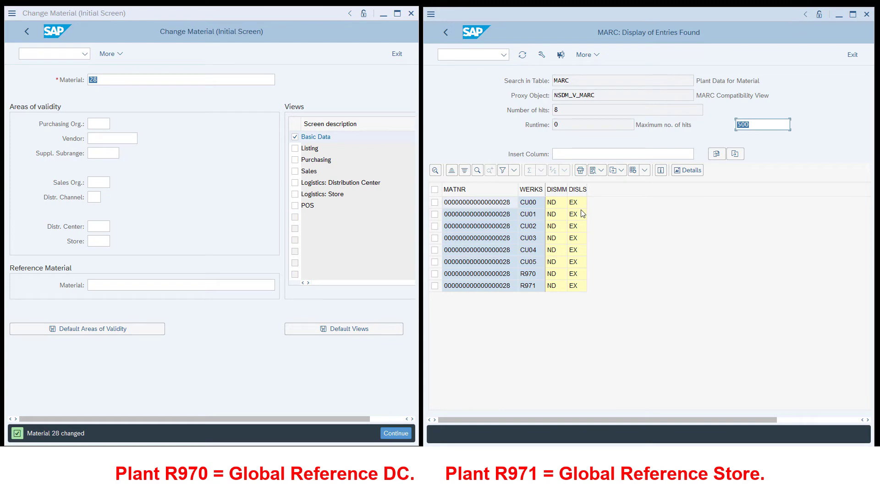
Reopen material 28's store logistics data and switch the area of validity to choose a store.
left_click(397, 433)
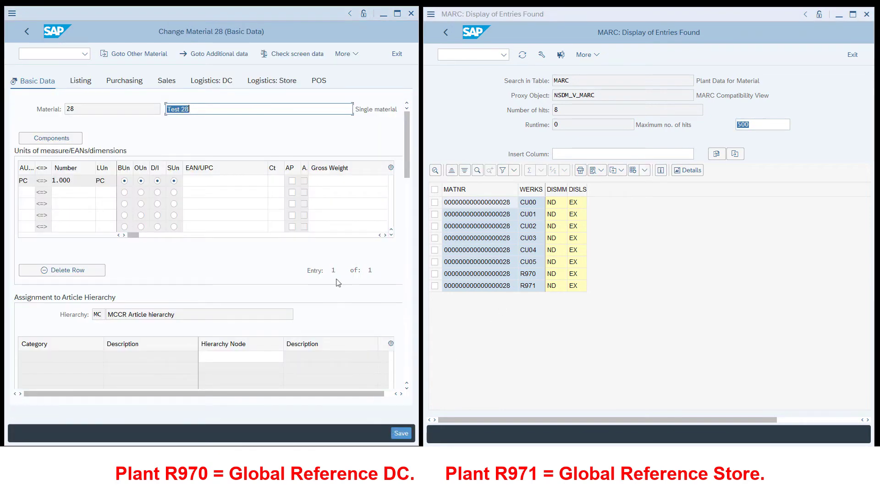
left_click(270, 81)
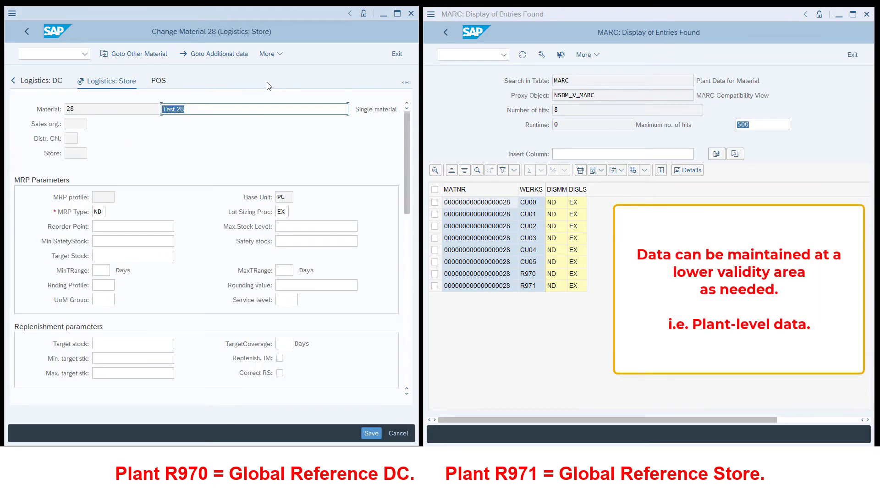
left_click(269, 54)
left_click(293, 71)
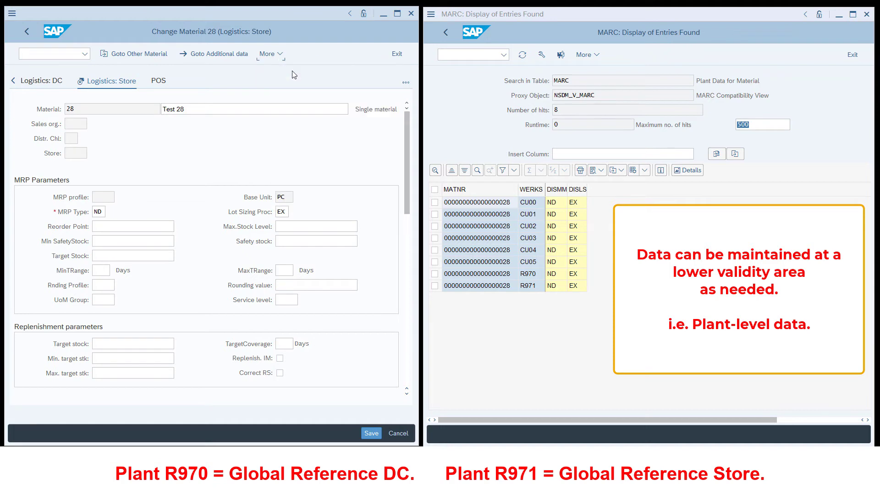
left_click(214, 217)
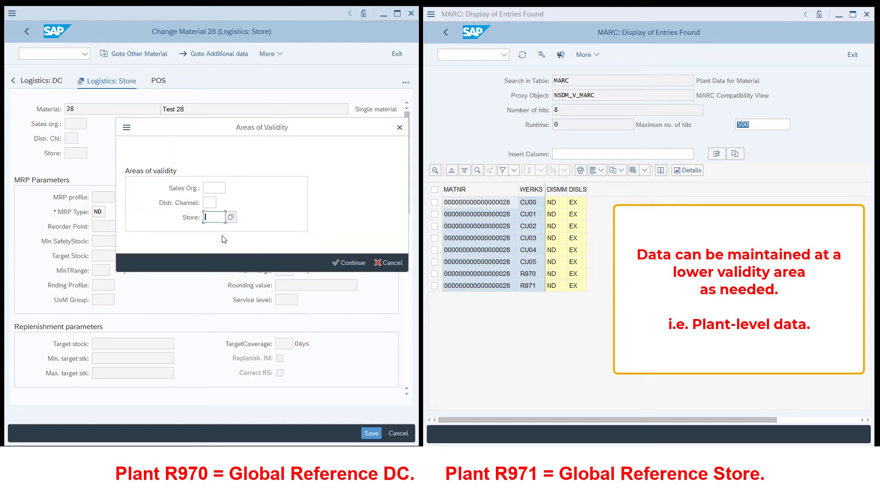
For store CU03, set MRP type RP, lot sizing H1, max stock 100, and save.
type("C")
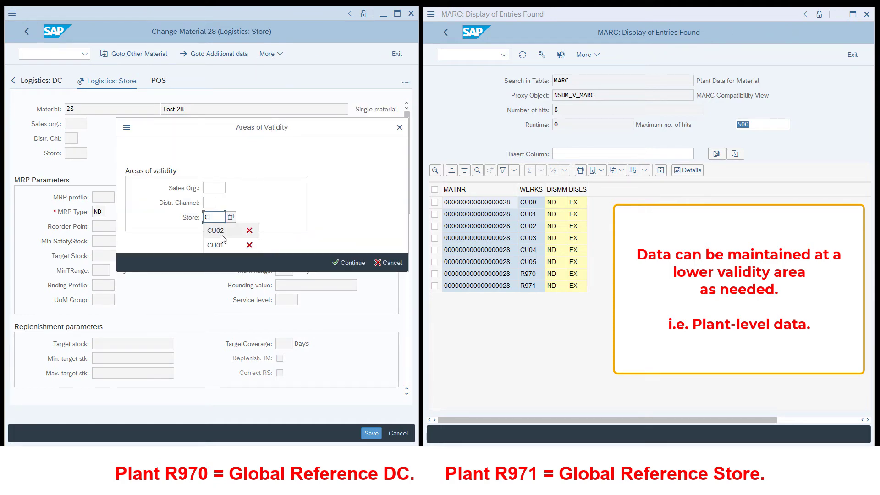
type("U03")
left_click(348, 263)
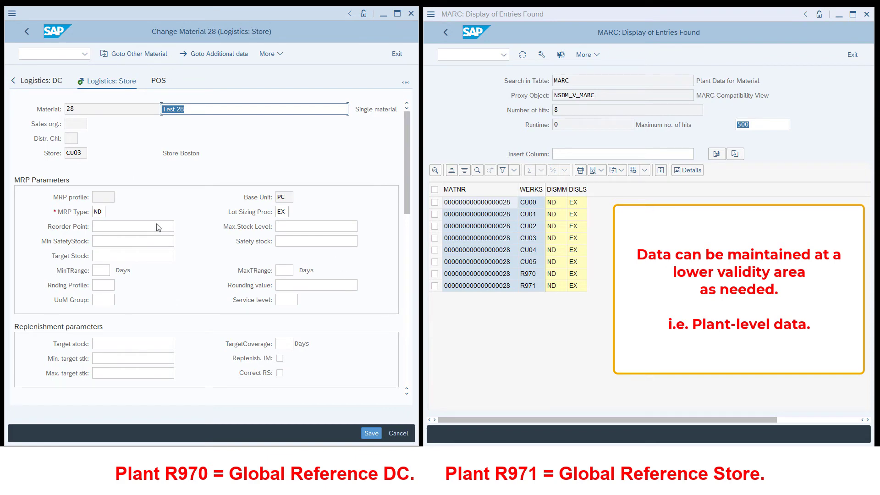
left_click(101, 212)
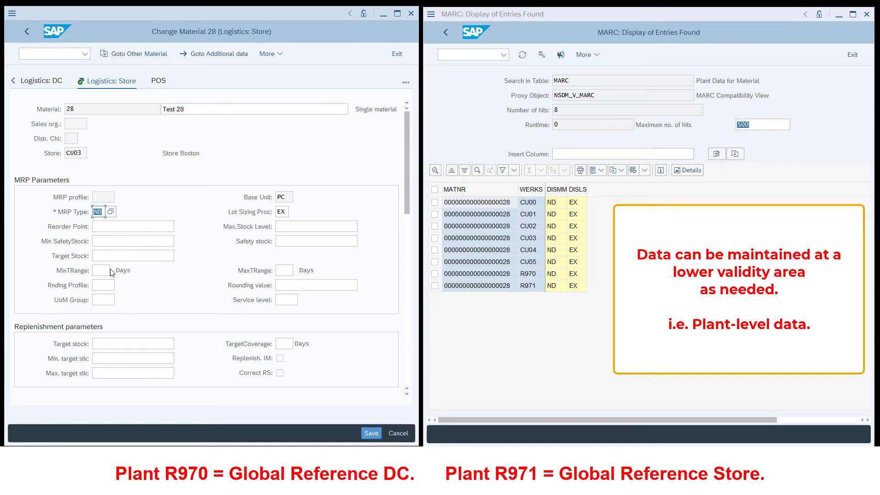
type("RP")
key("Tab")
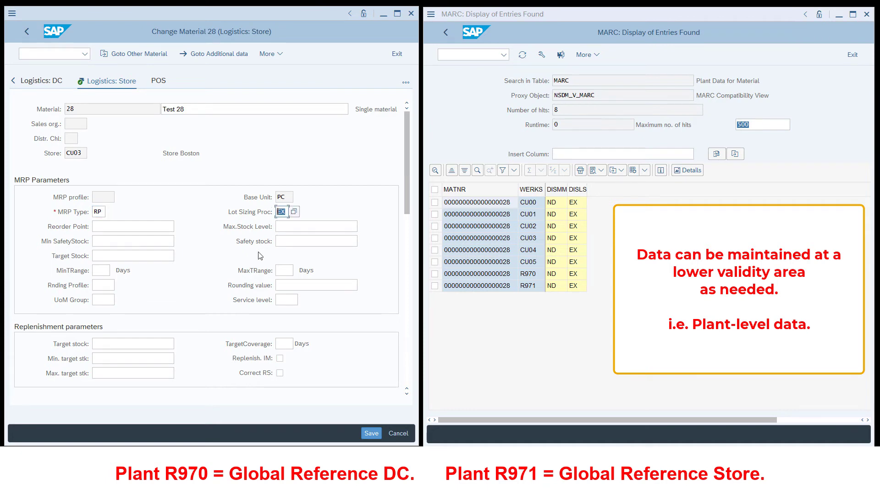
left_click(294, 211)
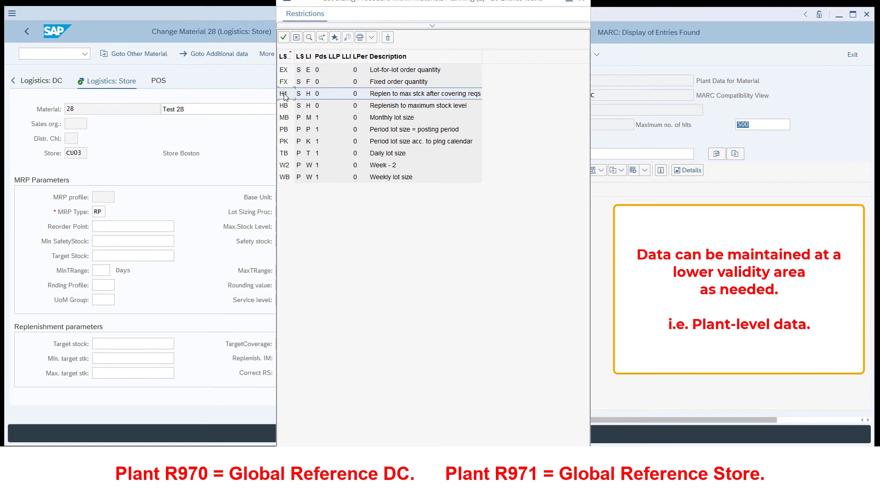
double_click(287, 96)
left_click(293, 227)
type("1")
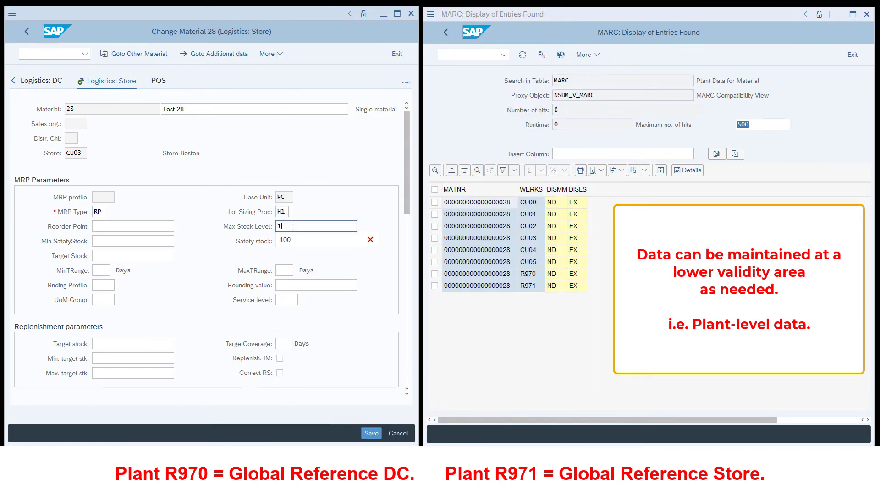
type("00")
left_click(367, 433)
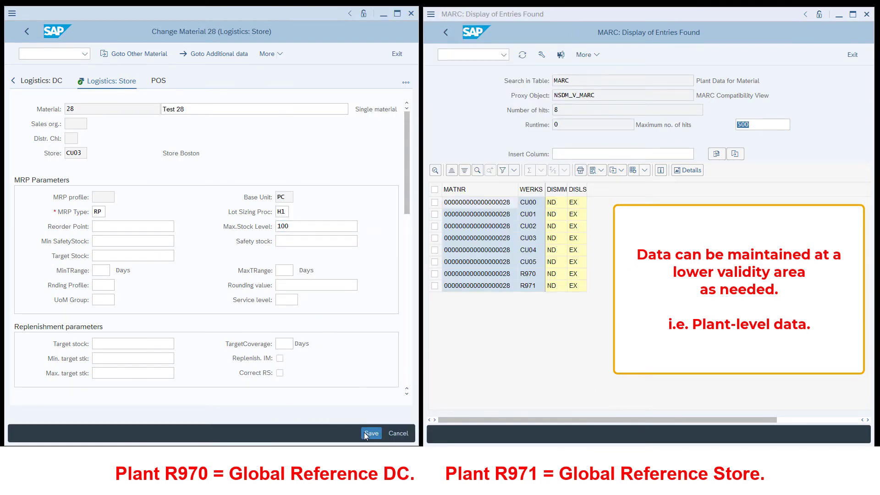
Refresh MARC and reopen article 28's store logistics data.
left_click(523, 55)
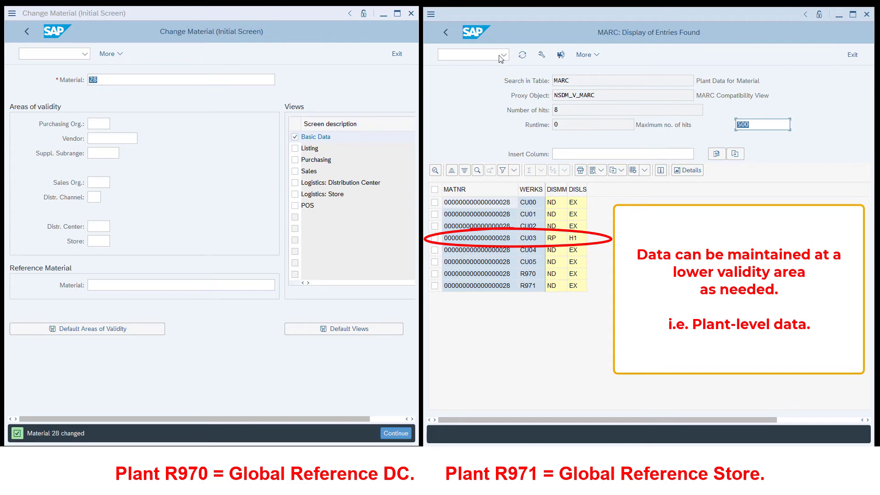
left_click(111, 79)
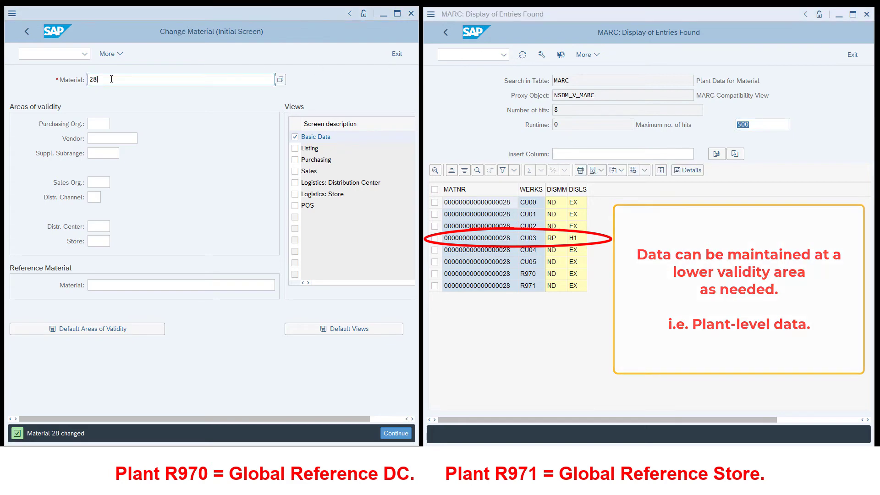
key("Return")
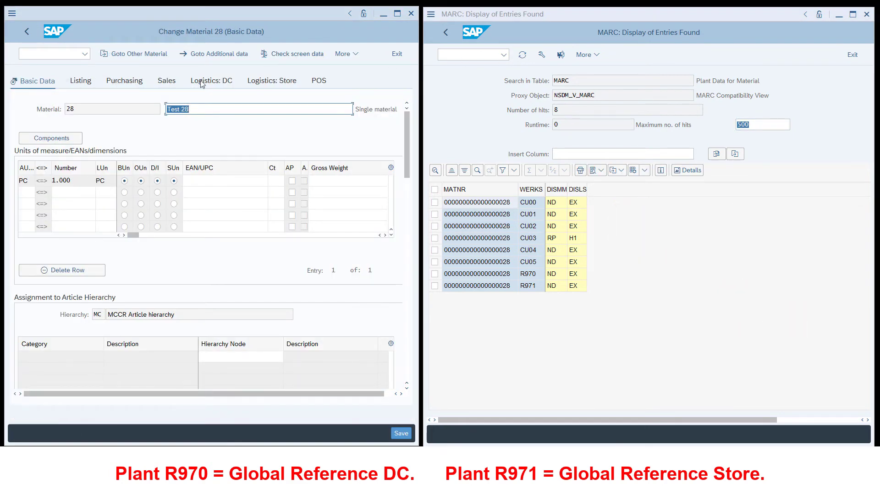
left_click(270, 82)
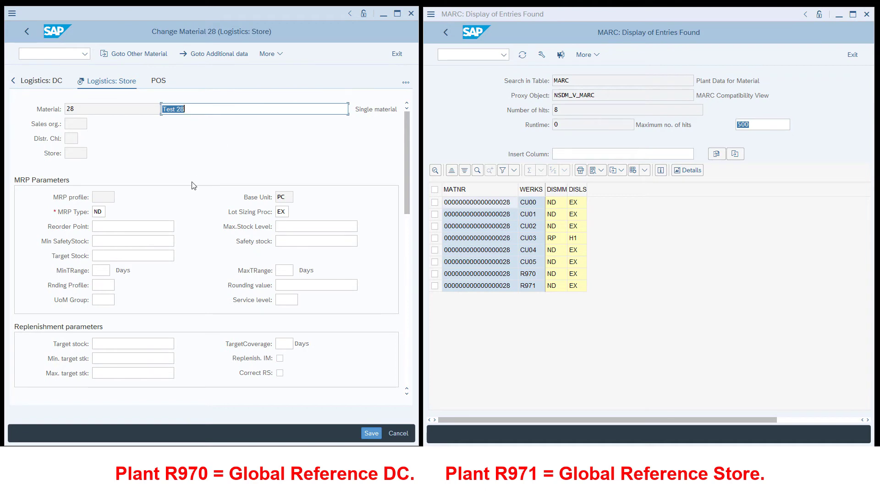
Set the reference store lot sizing to HB with maximum stock level 100 and save.
left_click(287, 212)
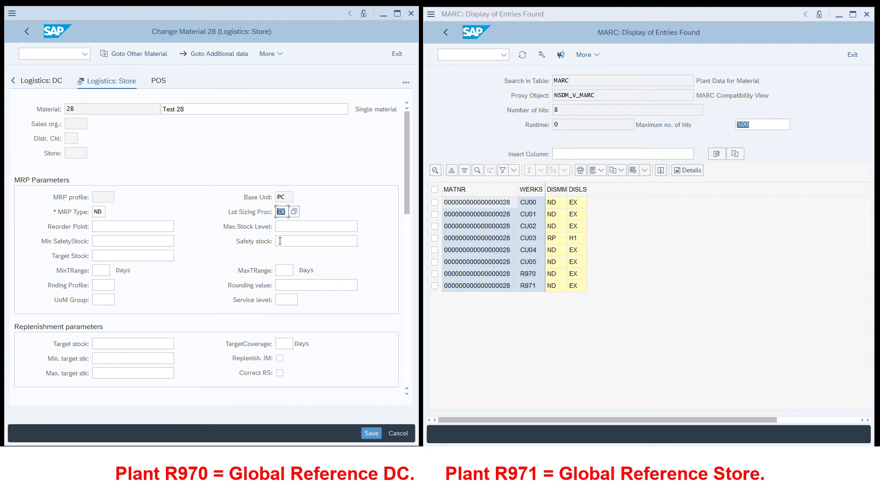
left_click(294, 212)
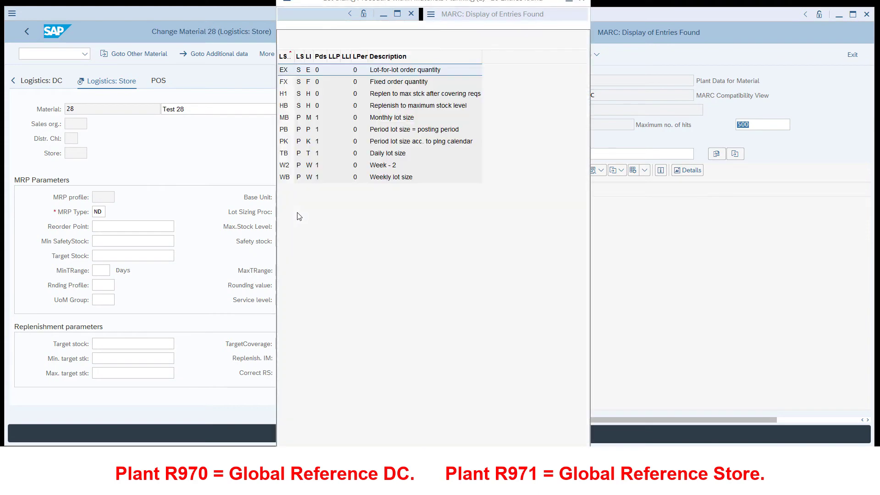
double_click(285, 105)
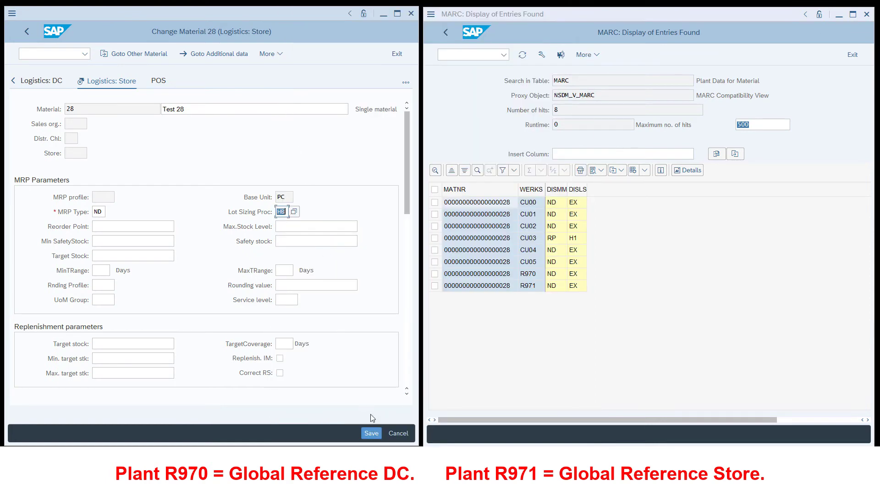
left_click(374, 433)
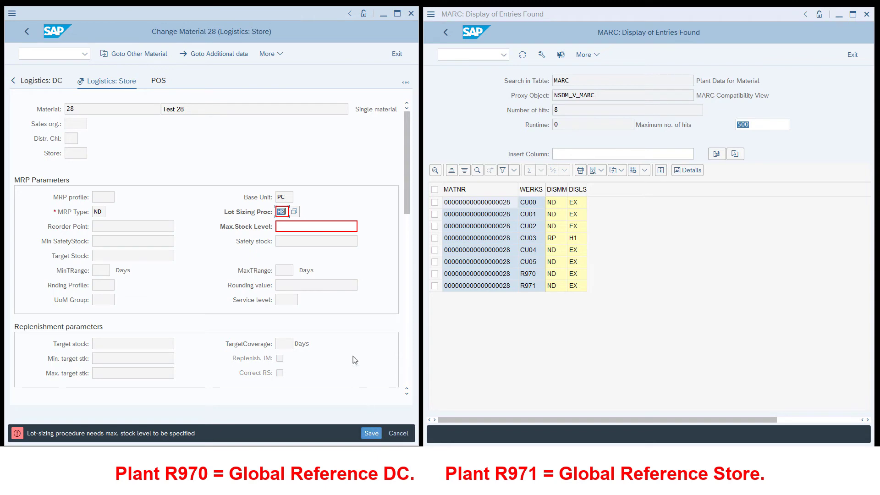
left_click(315, 227)
type("100")
left_click(374, 432)
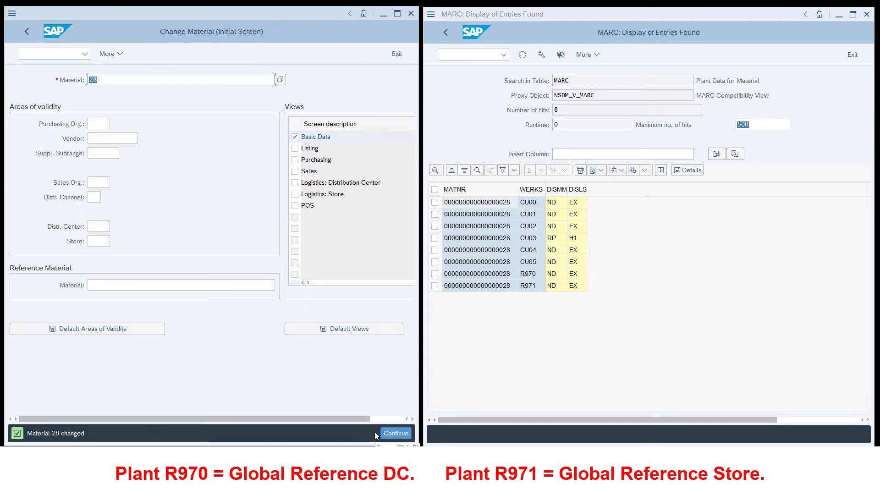
Refresh the MARC list so CU01, CU02, CU04, CU05 and R971 show lot sizing HB.
left_click(523, 56)
left_click(523, 56)
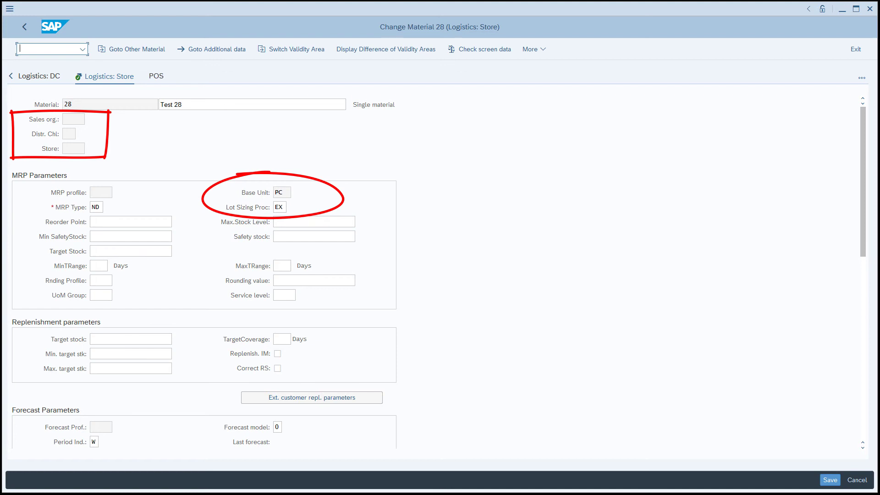
Display the differences between article 28's validity areas.
left_click(413, 49)
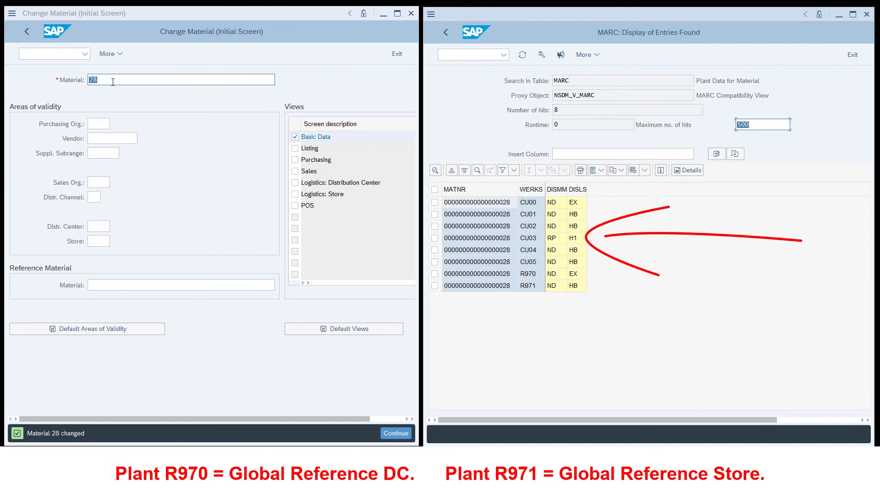
Change article 28's store lot sizing from HB to H1, save, and refresh the MARC list.
left_click(402, 435)
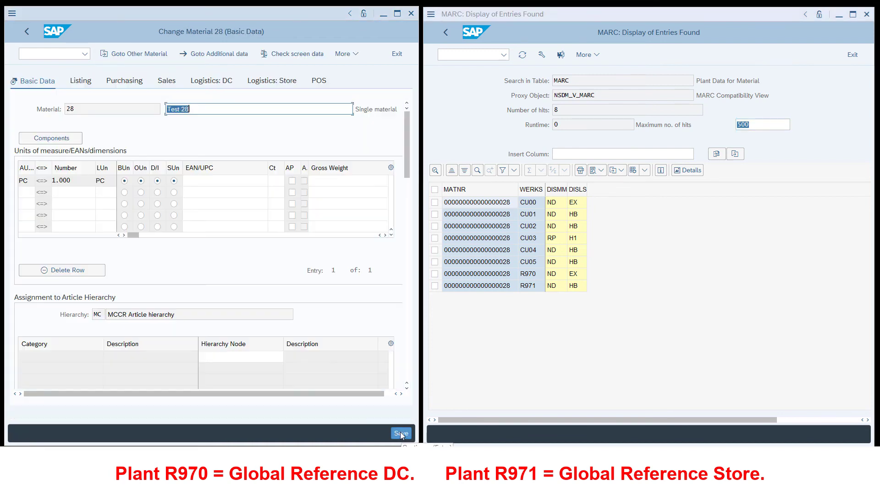
left_click(210, 84)
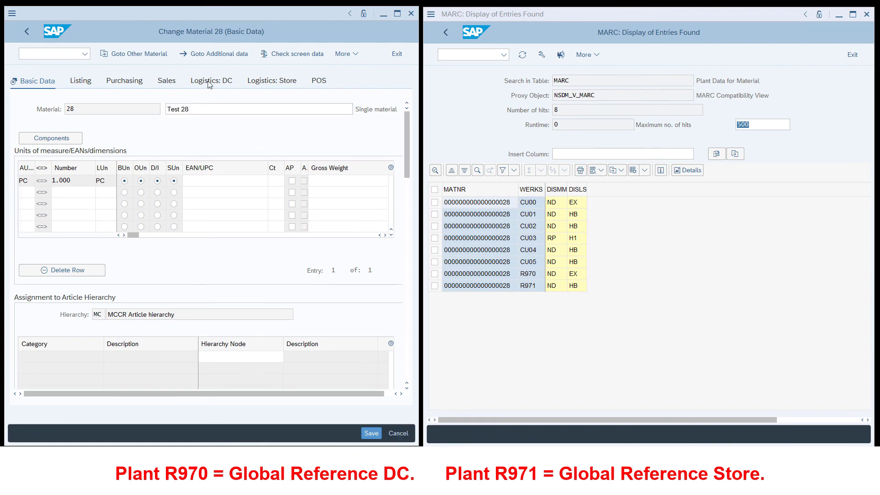
left_click(156, 82)
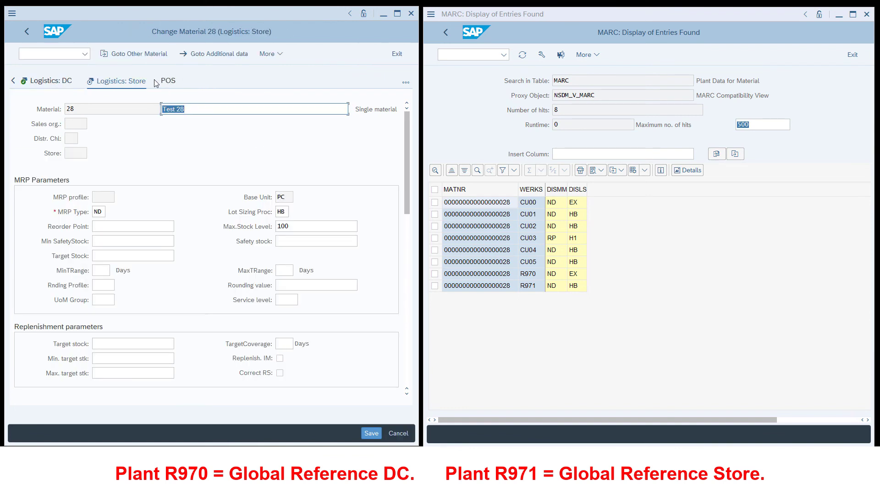
double_click(282, 211)
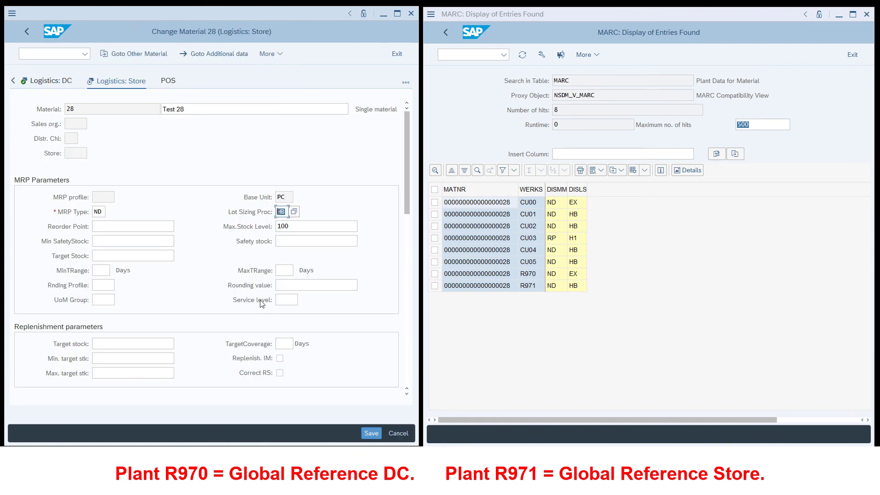
type("H1")
left_click(371, 434)
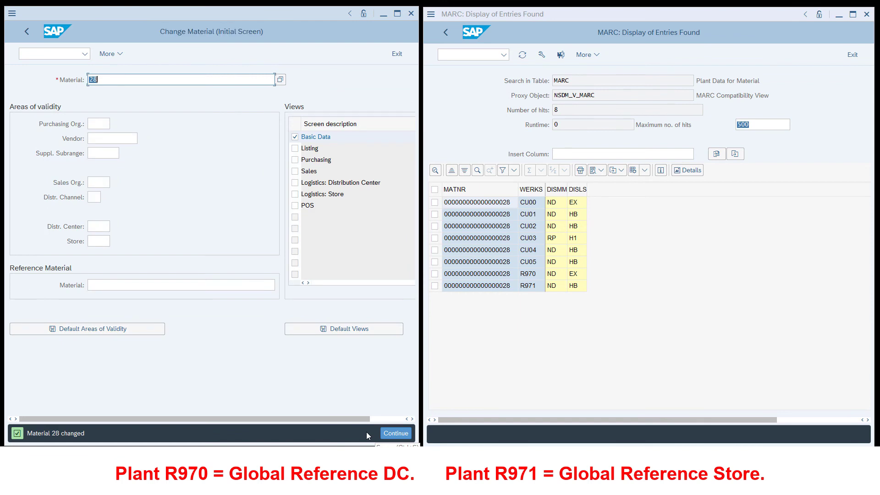
left_click(522, 55)
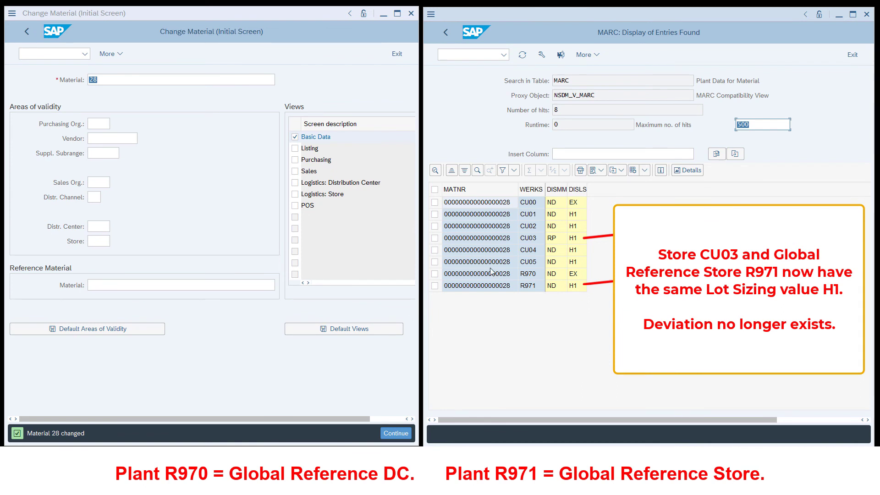
Set article 28's store lot sizing to EX, clear the 100 maximum stock level, save, and refresh MARC.
left_click(396, 434)
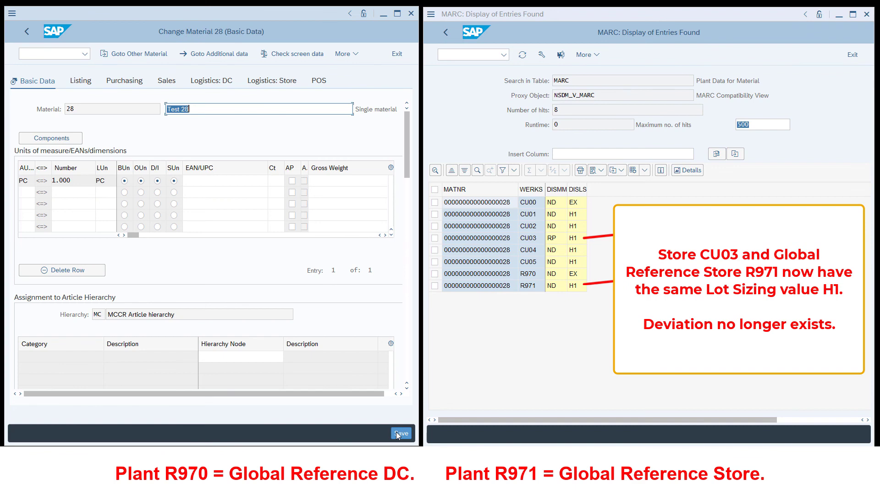
left_click(274, 83)
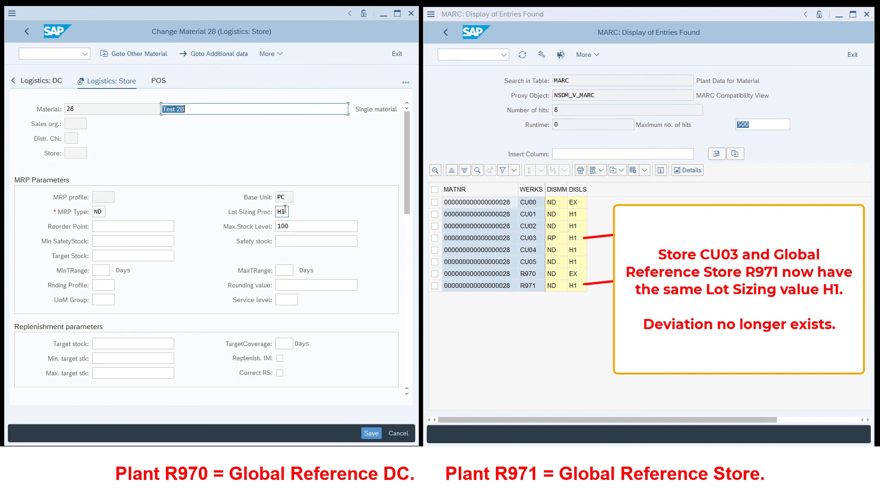
left_click(285, 212)
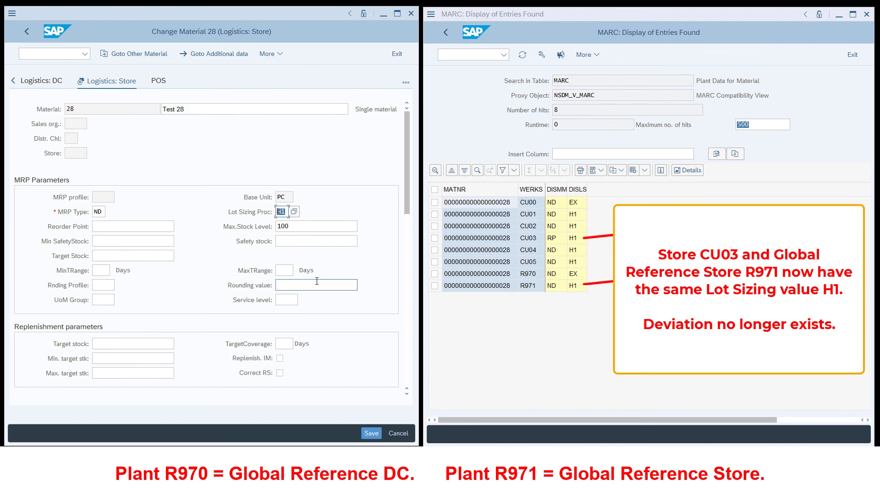
type("EX")
key("Tab")
key("Tab")
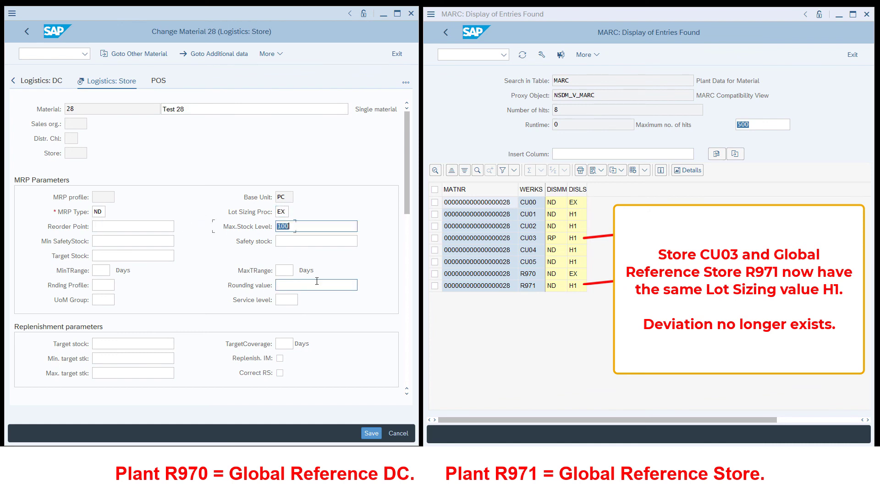
key("BackSpace")
left_click(370, 433)
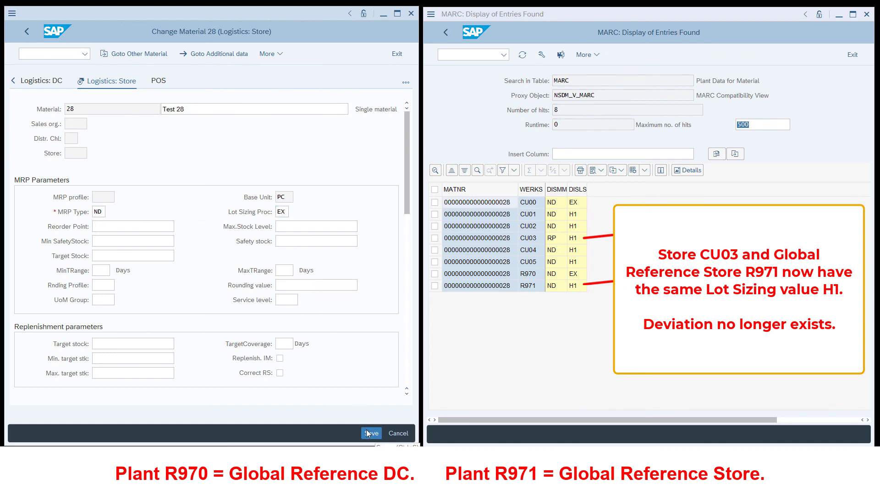
left_click(523, 55)
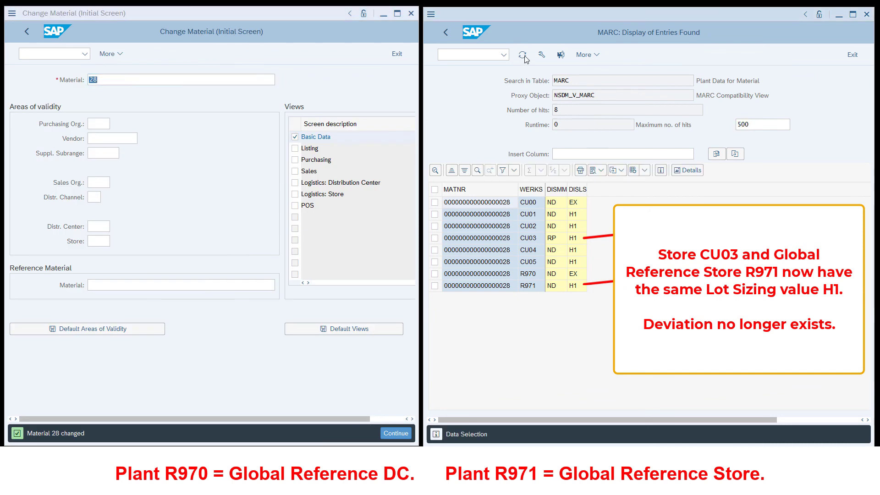